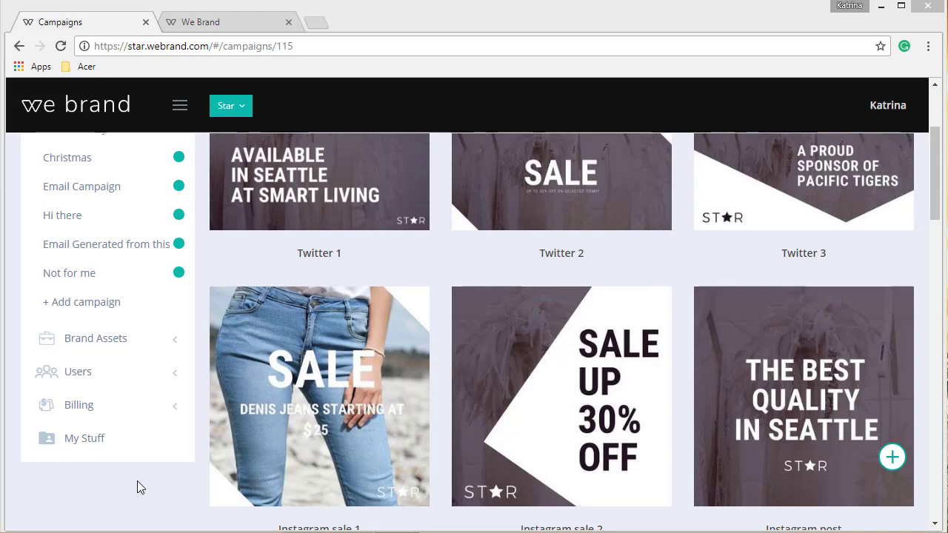
Step: Open the Instagram sale 1 template in the editor, select its background, and apply tight restrictions to the template
mouse_move(264, 442)
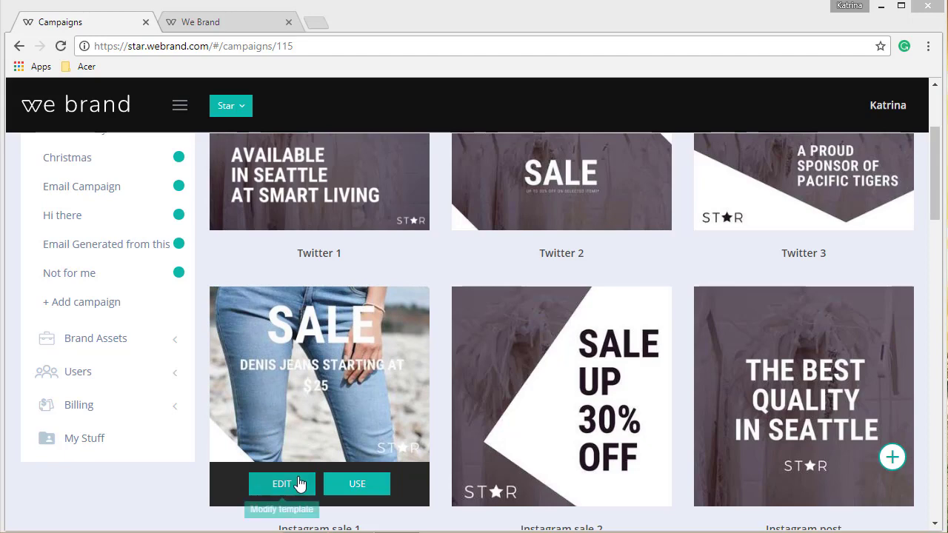
left_click(247, 23)
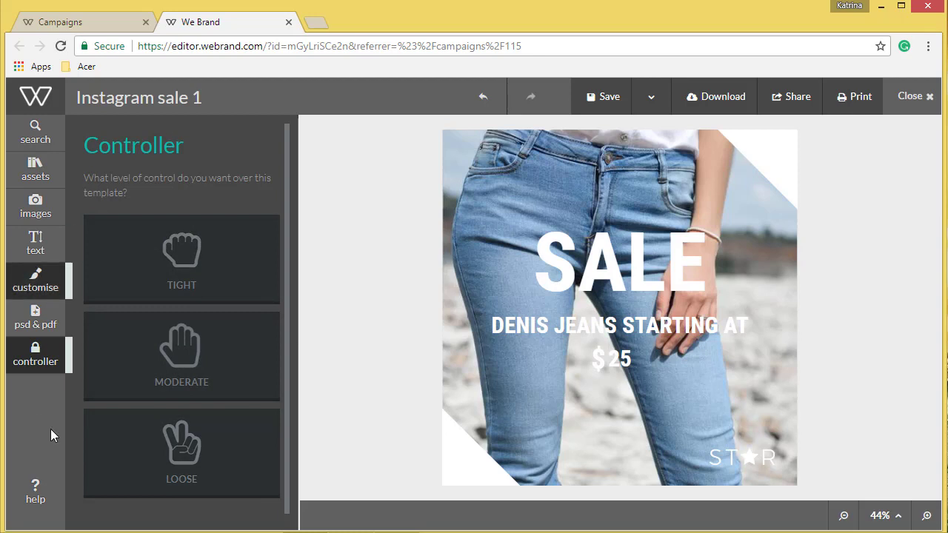
left_click(530, 185)
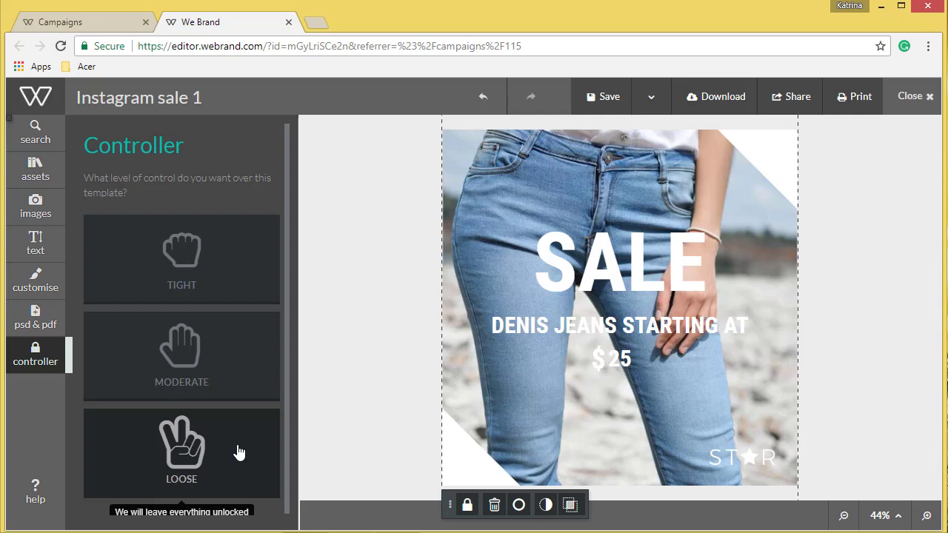
left_click(214, 260)
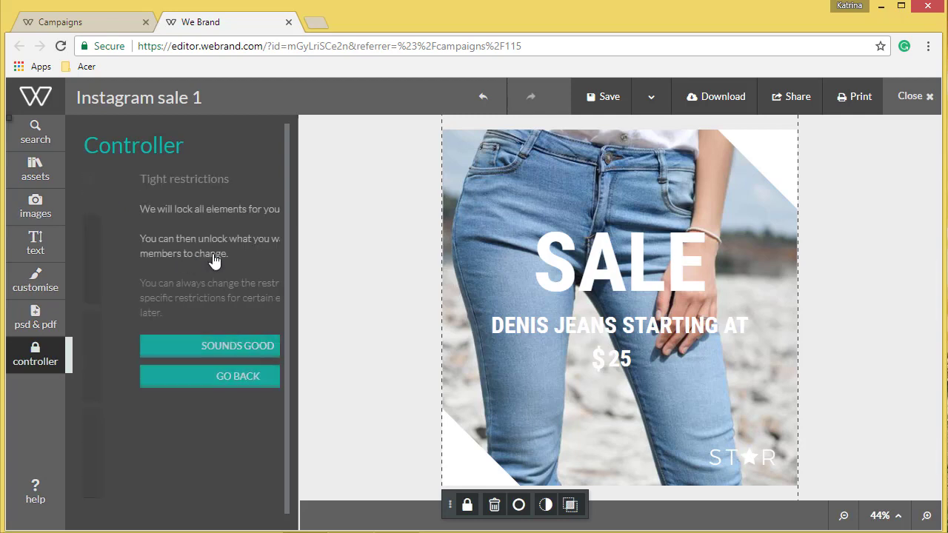
left_click(222, 345)
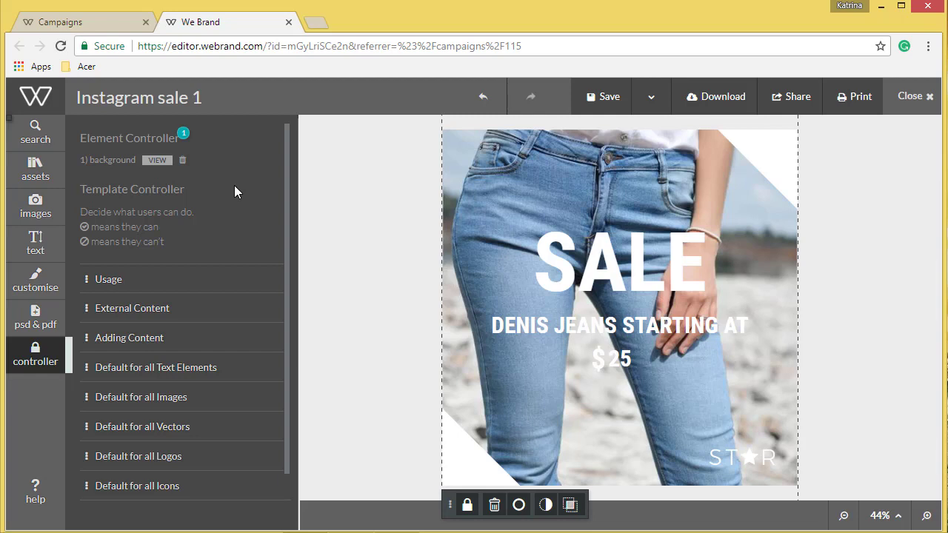
Step: Disallow sharing the file in the template's usage restrictions
left_click(214, 278)
scroll(214, 277, "down", 1)
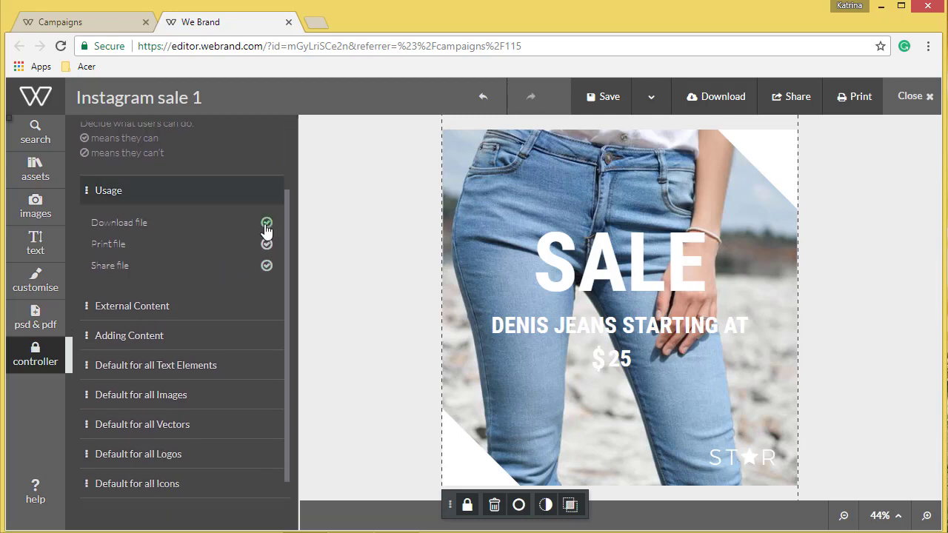
left_click(266, 266)
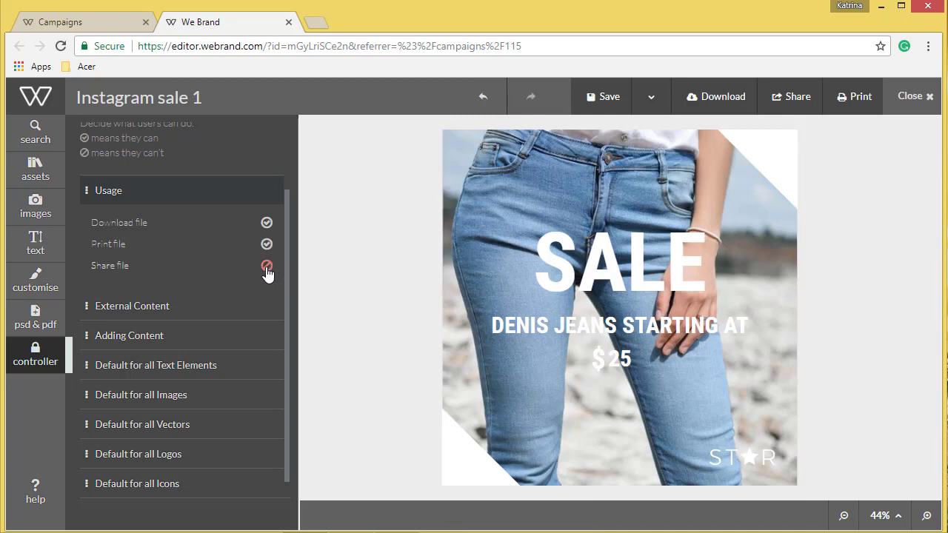
Step: Review the template restrictions for external content, adding content, and the defaults for all text elements and images
left_click(208, 310)
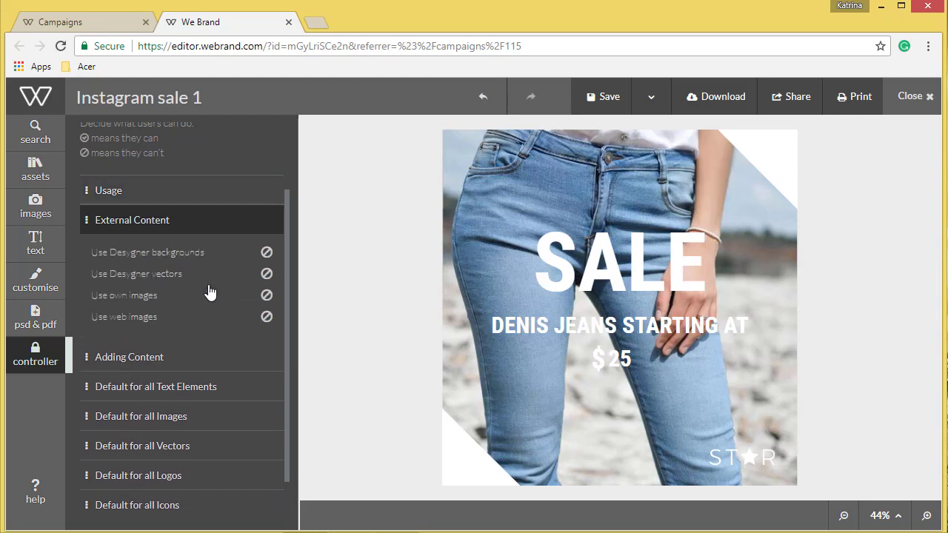
left_click(162, 363)
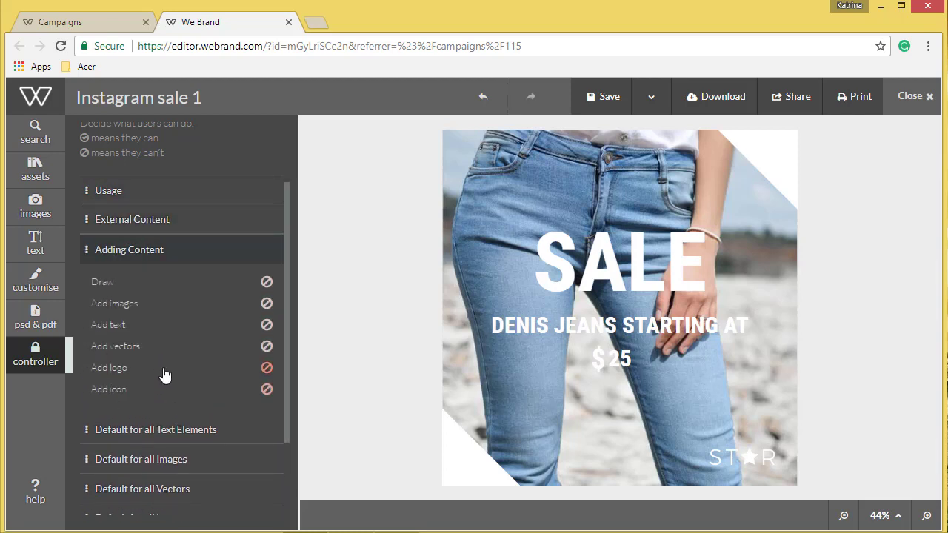
scroll(164, 375, "down", 2)
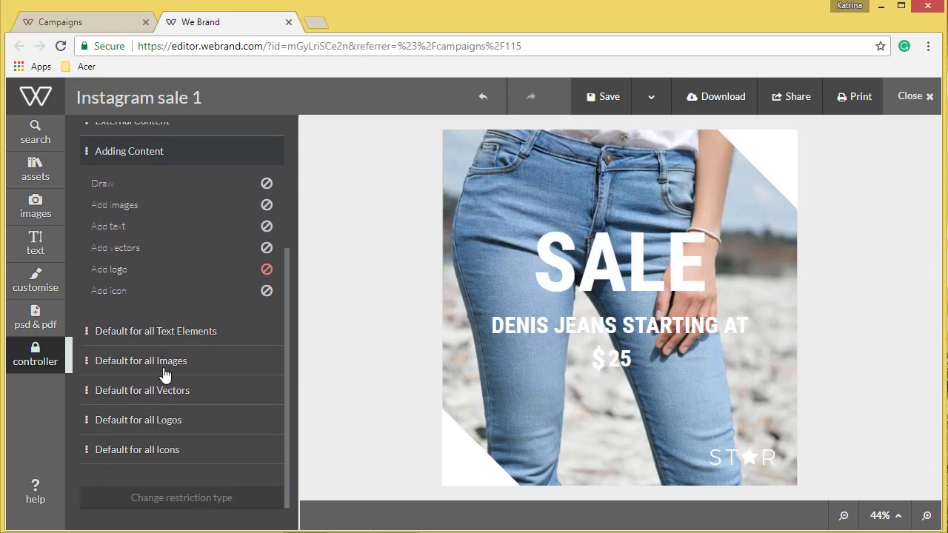
left_click(199, 325)
scroll(198, 333, "down", 1)
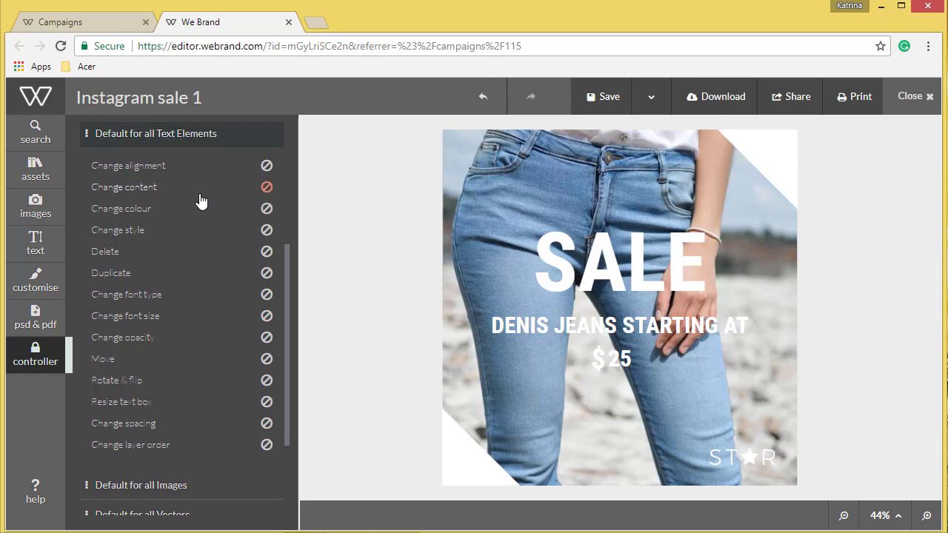
scroll(199, 296, "down", 1)
left_click(198, 459)
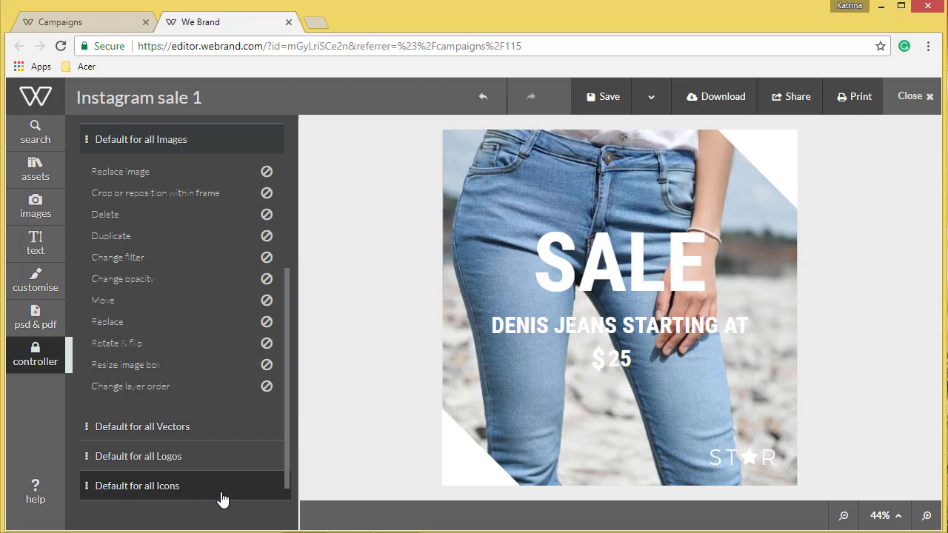
scroll(179, 447, "up", 4)
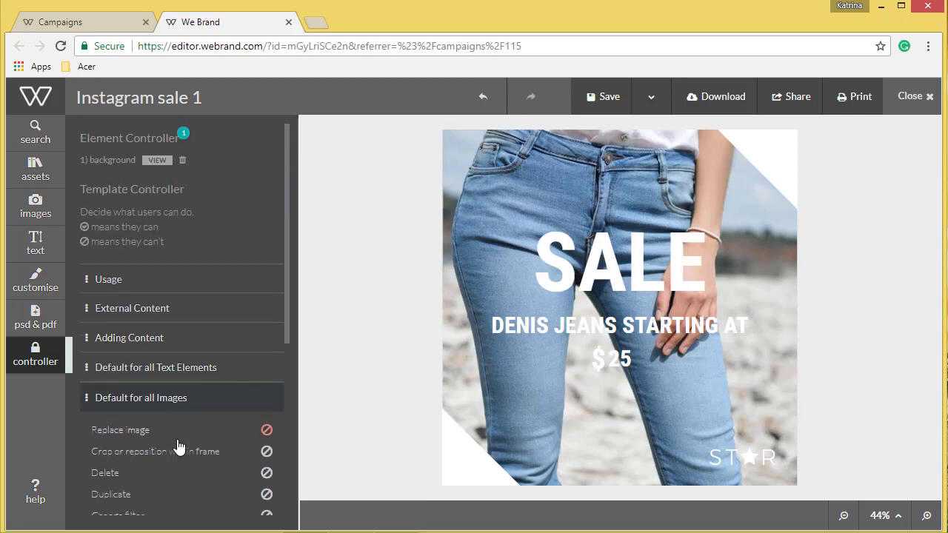
left_click(185, 398)
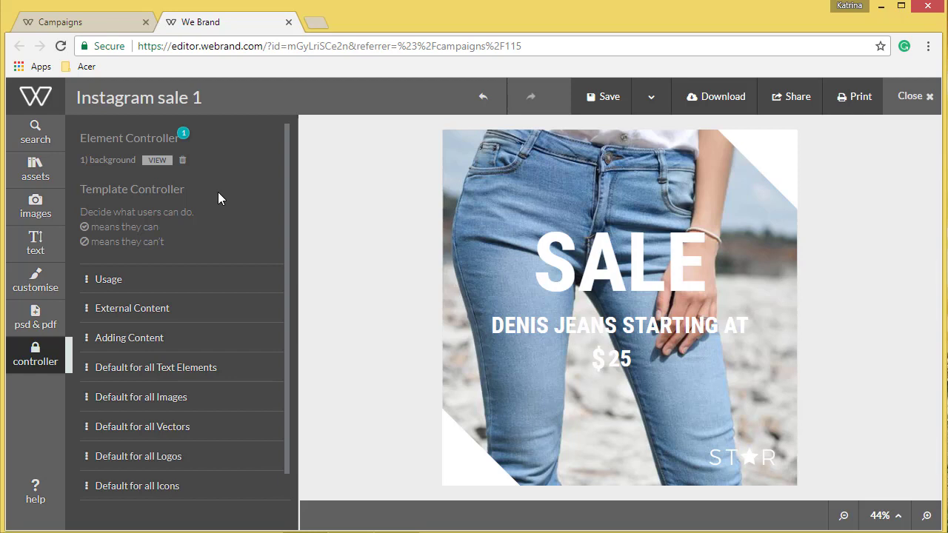
Step: Allow changing the background image and limit it to specified images
left_click(167, 161)
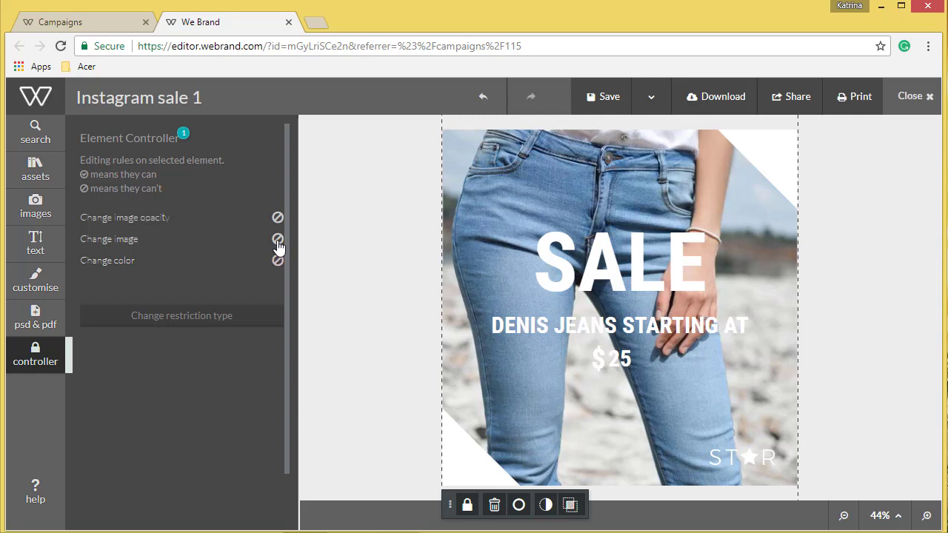
left_click(277, 240)
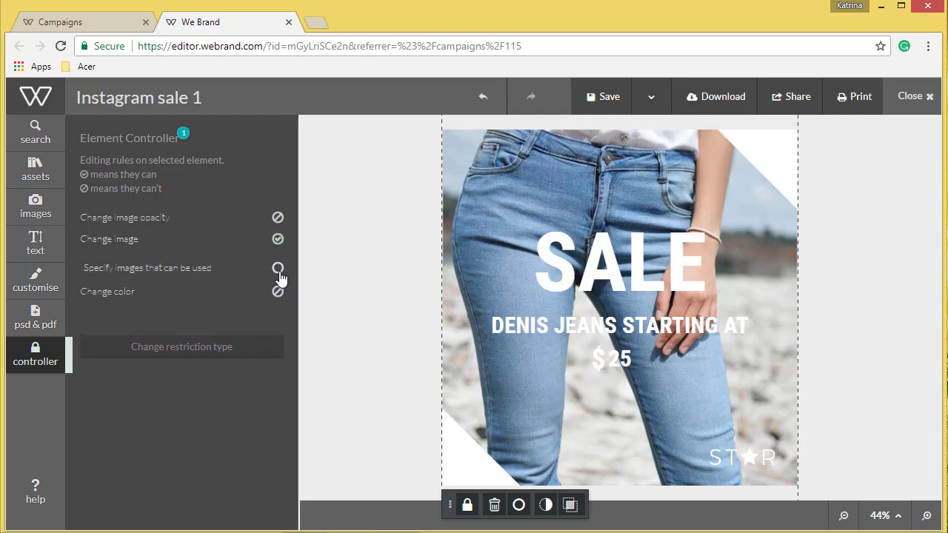
left_click(278, 269)
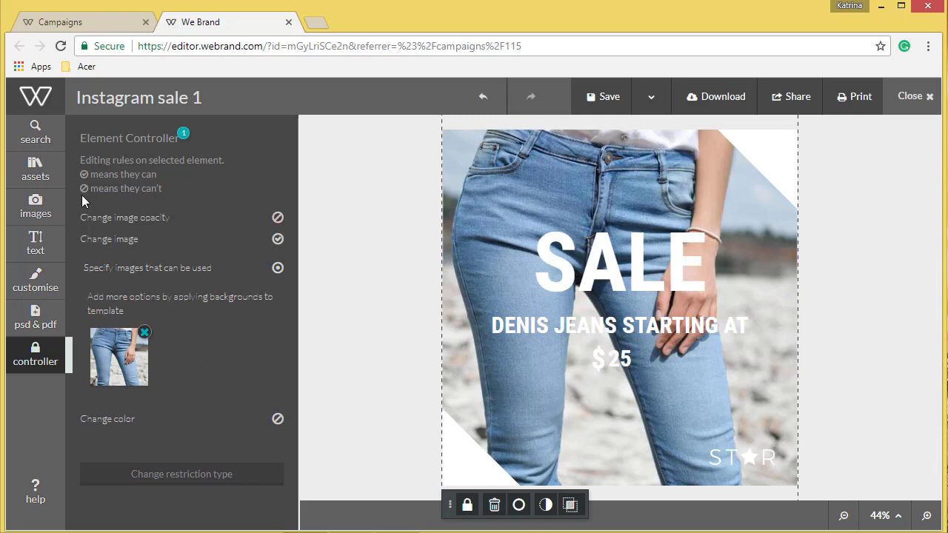
Step: Apply the project photo of a person with a dog on the sofa as the background to make it an allowed option
left_click(24, 210)
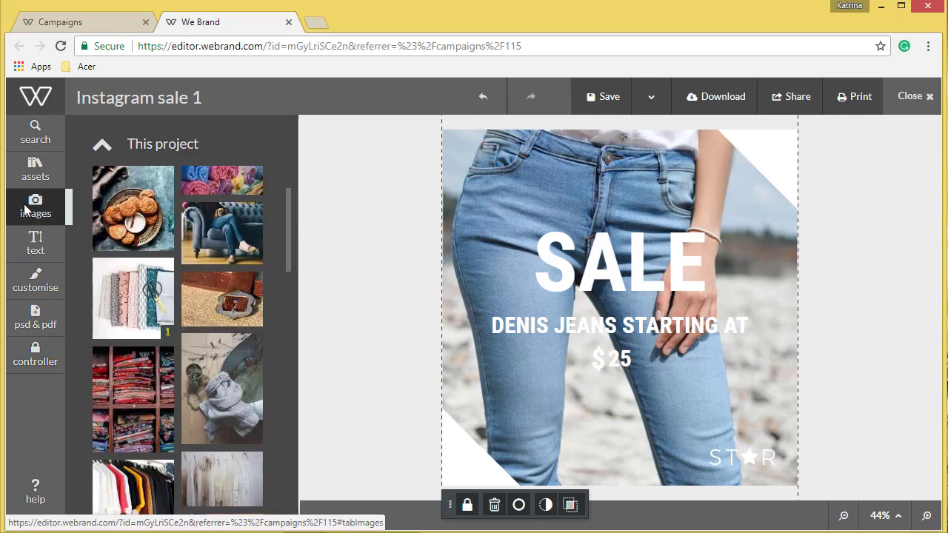
mouse_move(217, 402)
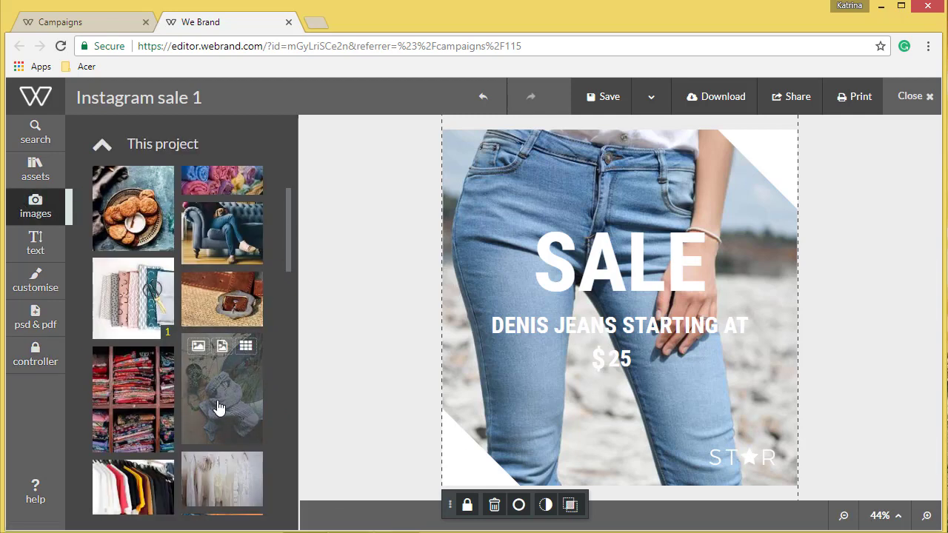
mouse_move(233, 239)
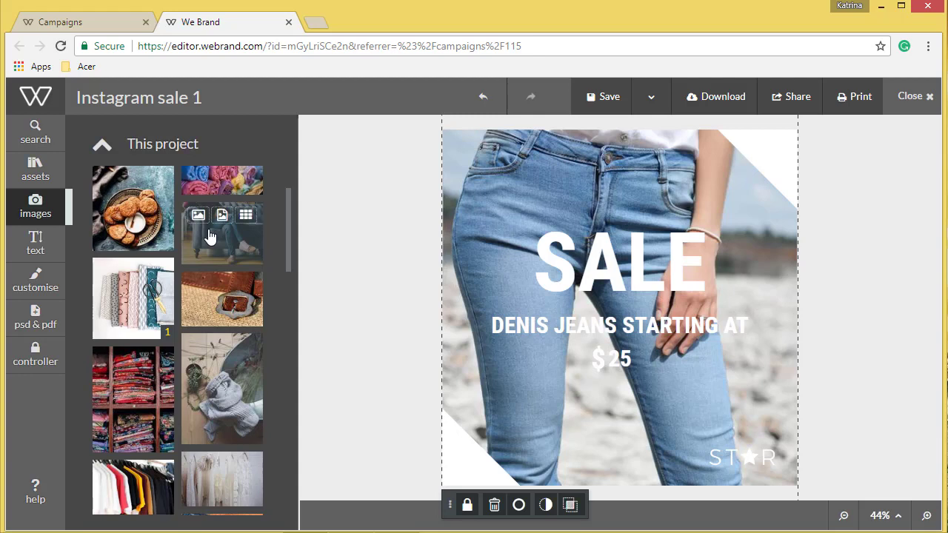
left_click(246, 216)
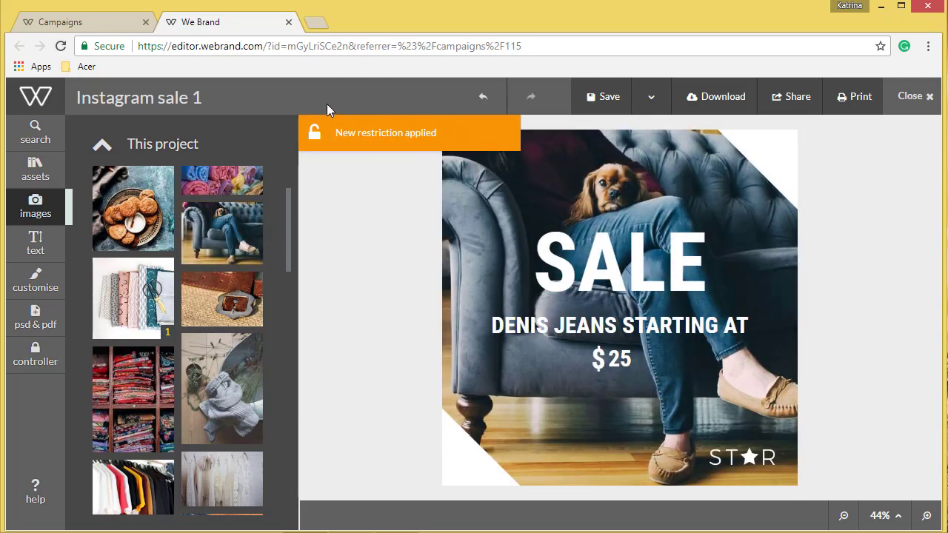
Step: Check which images are specified as usable in the background's element restrictions
left_click(42, 365)
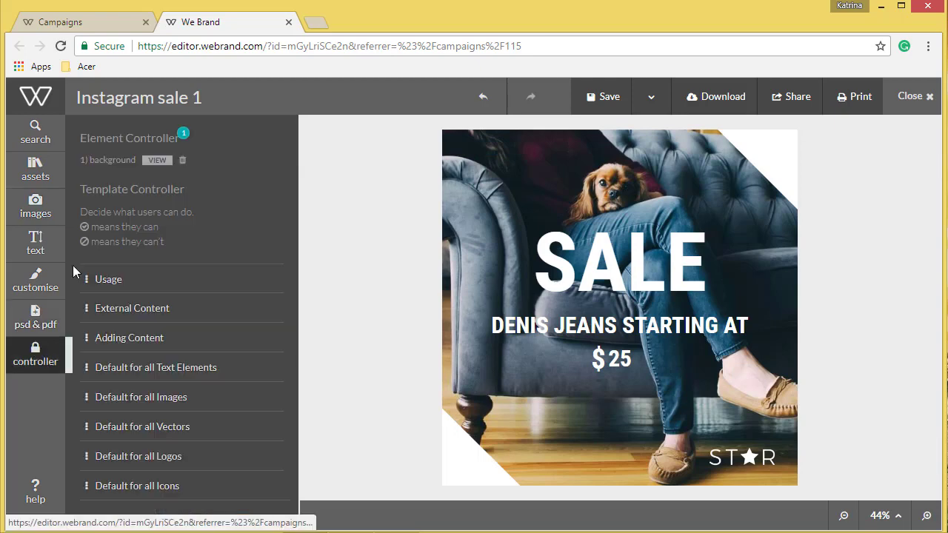
left_click(158, 162)
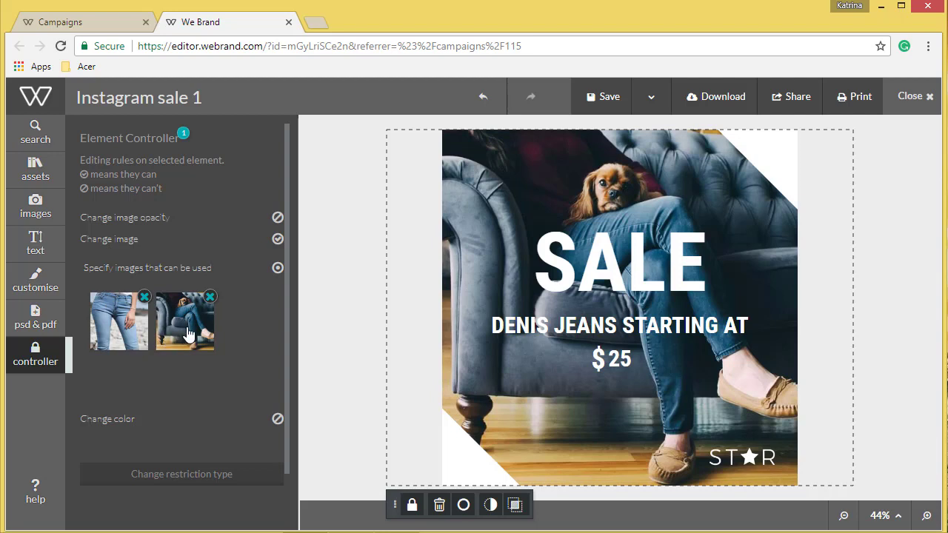
left_click(260, 338)
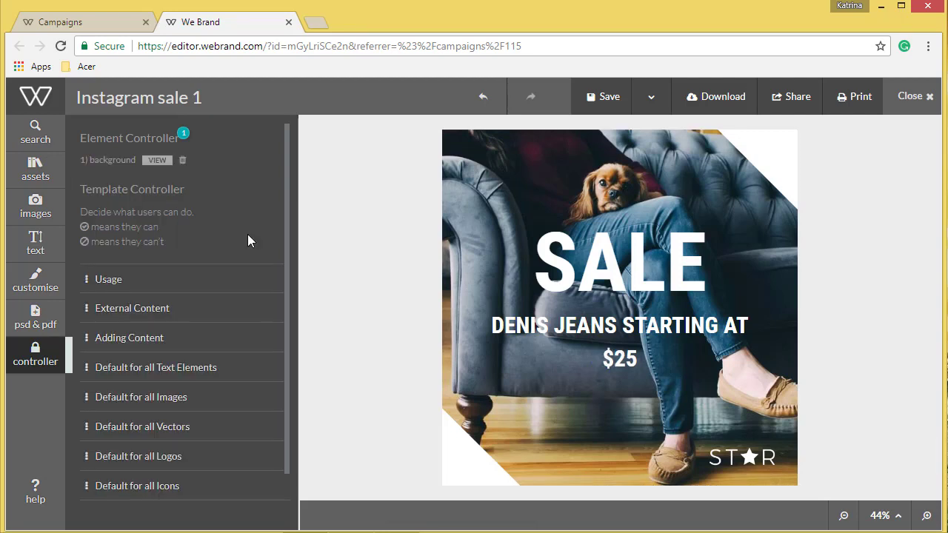
Step: Allow content changes on the $25 text, restricted to prices from a minimum of 25 to a maximum of 35 dollars
left_click(626, 359)
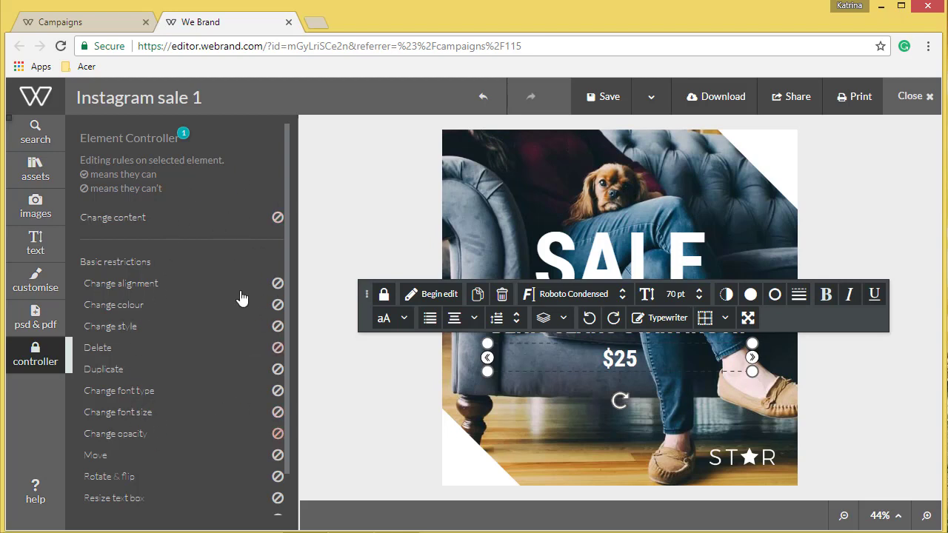
left_click(276, 220)
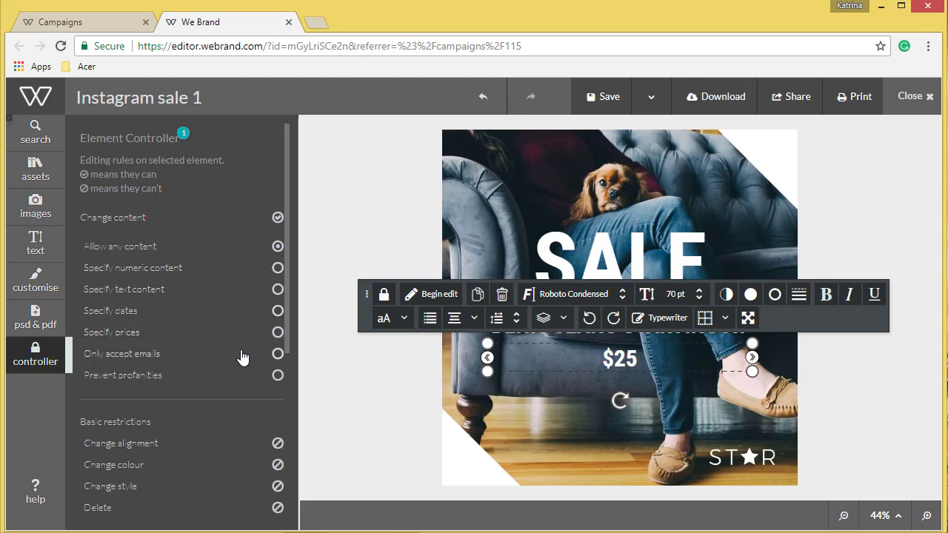
left_click(277, 376)
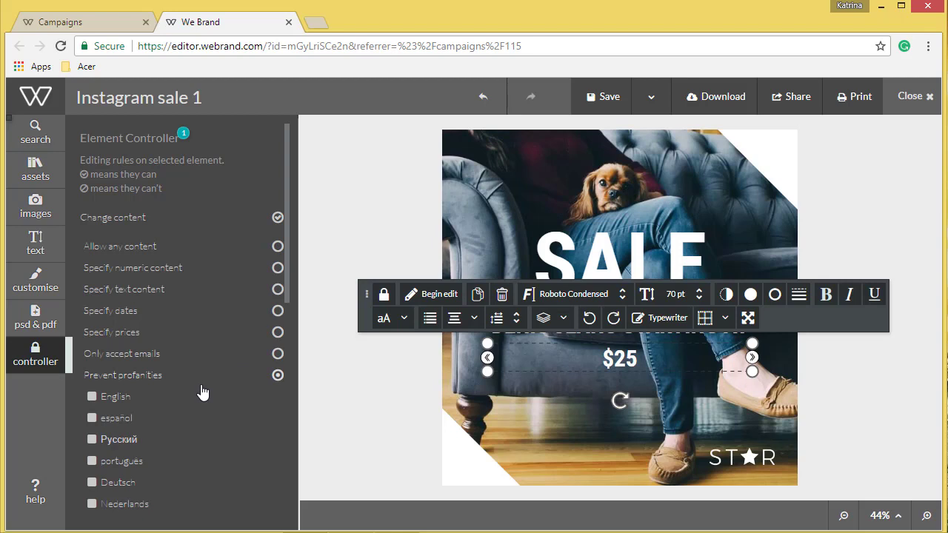
left_click(278, 333)
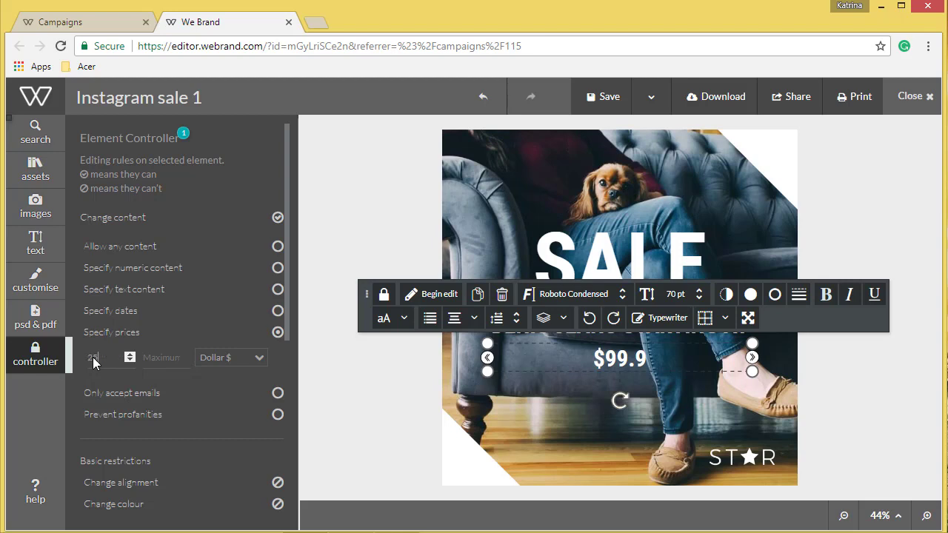
left_click(168, 354)
type("35")
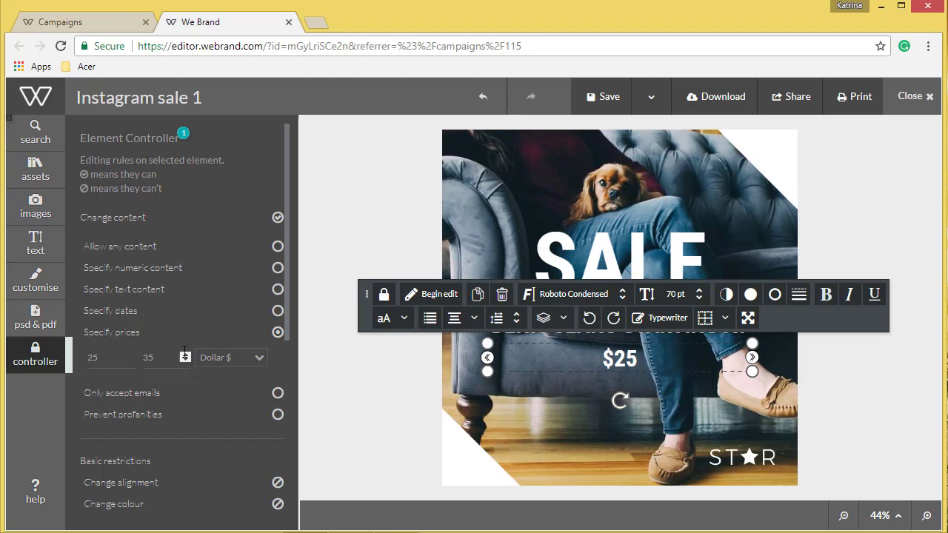
left_click(377, 350)
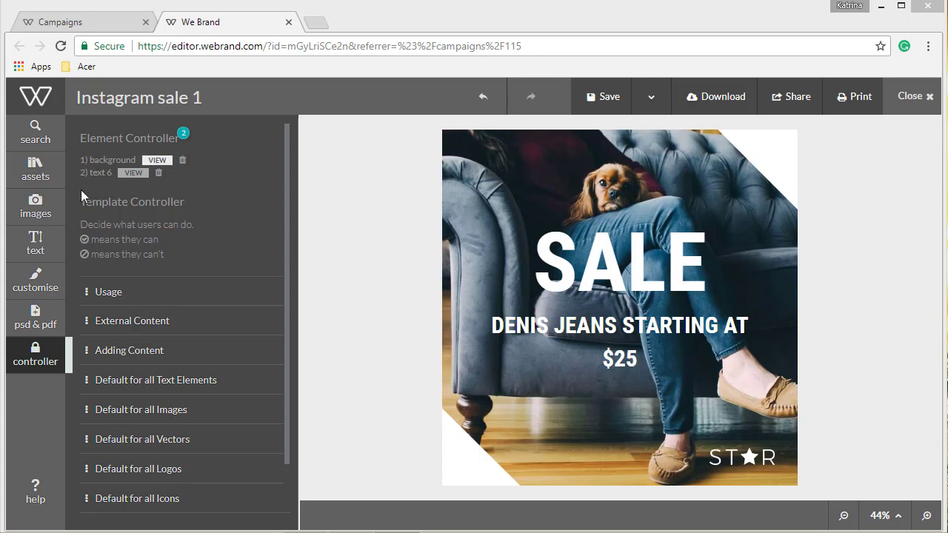
Step: Add the sofa photo as an image element and toggle its Replace image permission so cropping or repositioning within the frame is allowed
left_click(38, 205)
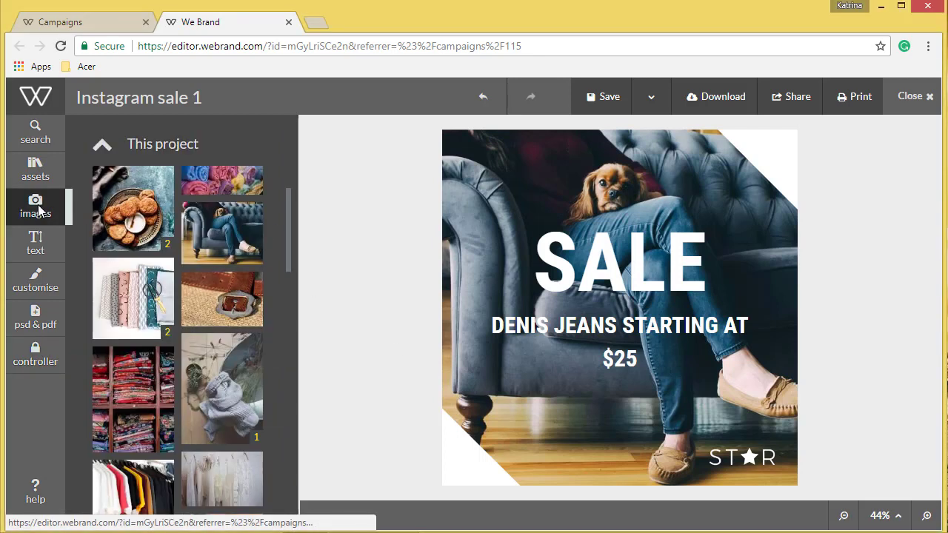
mouse_move(223, 227)
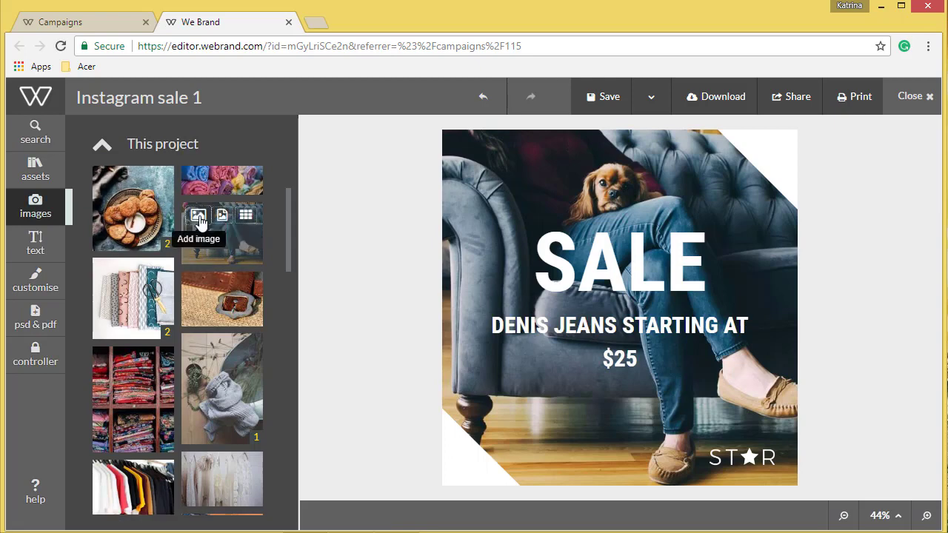
left_click(198, 217)
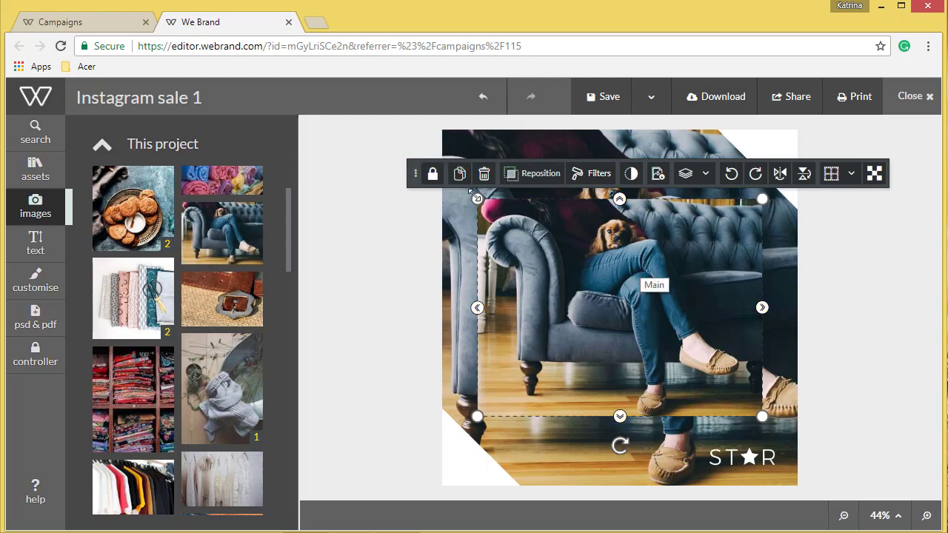
left_click(434, 175)
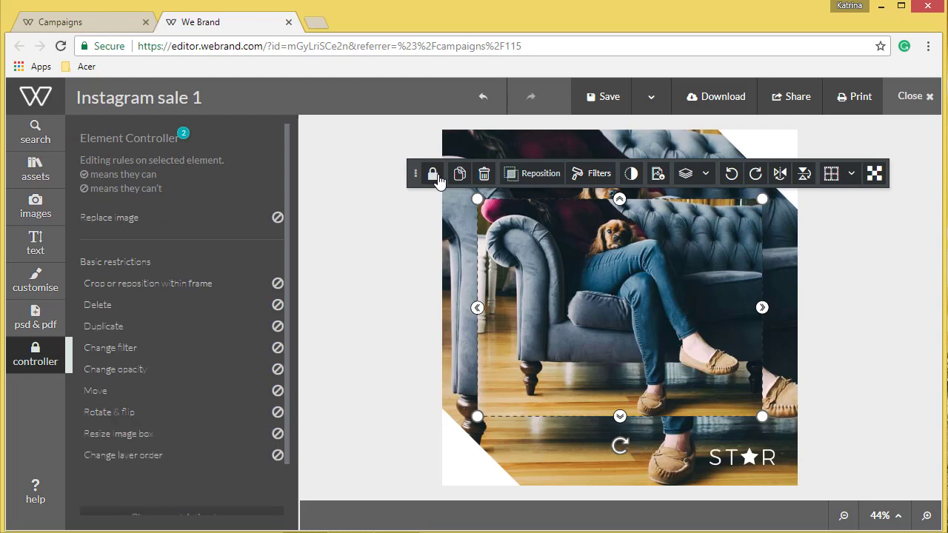
left_click(278, 219)
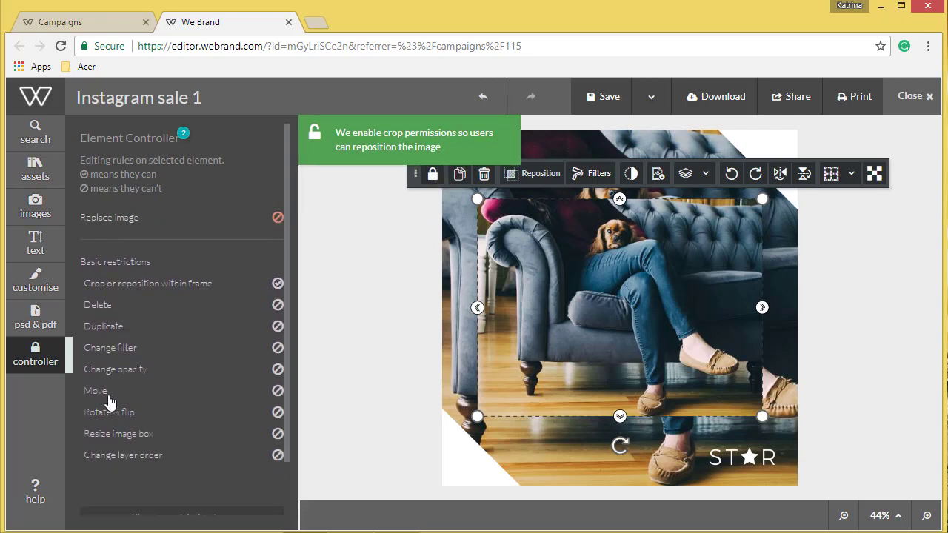
Step: Allow replacing the sofa image only with specified images, and place the belt buckle photo in the image box as another option
left_click(276, 220)
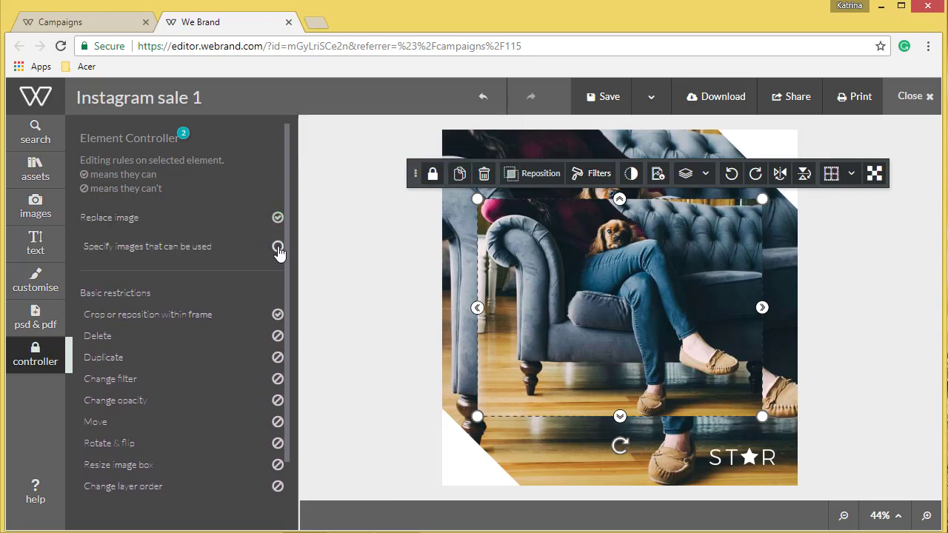
left_click(278, 247)
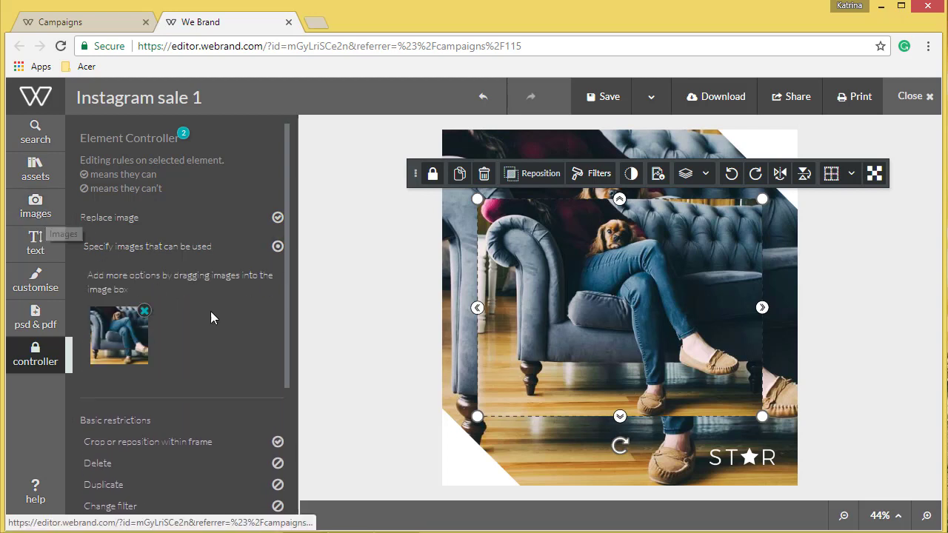
left_click(55, 198)
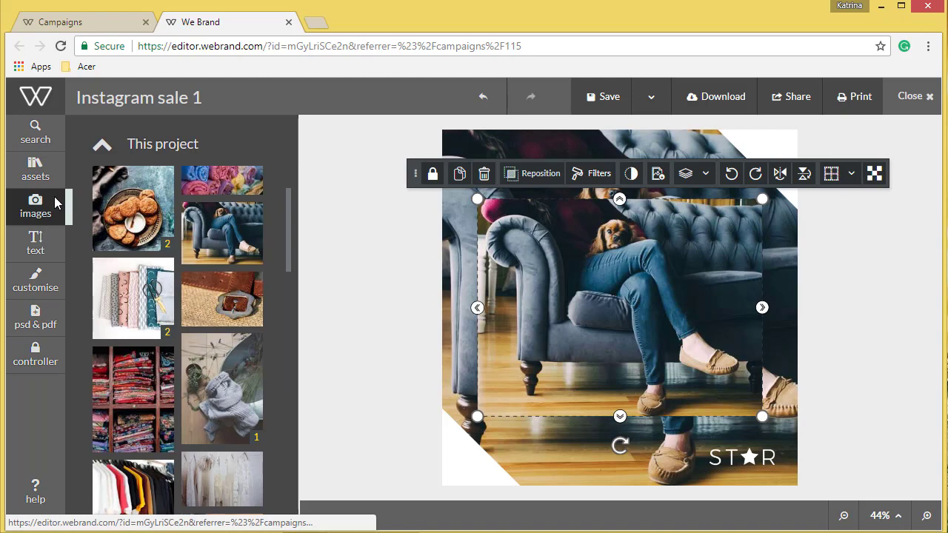
mouse_move(228, 301)
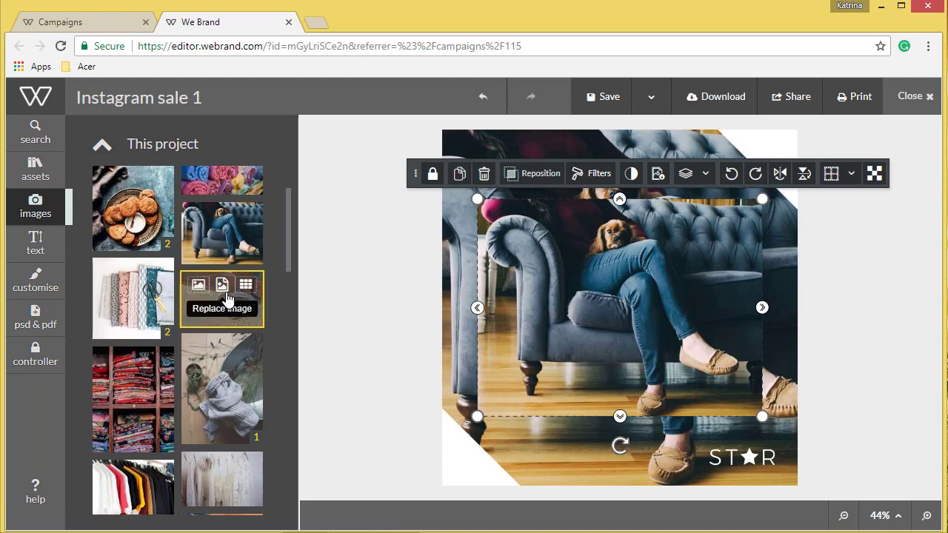
left_click_drag(260, 302, 586, 299)
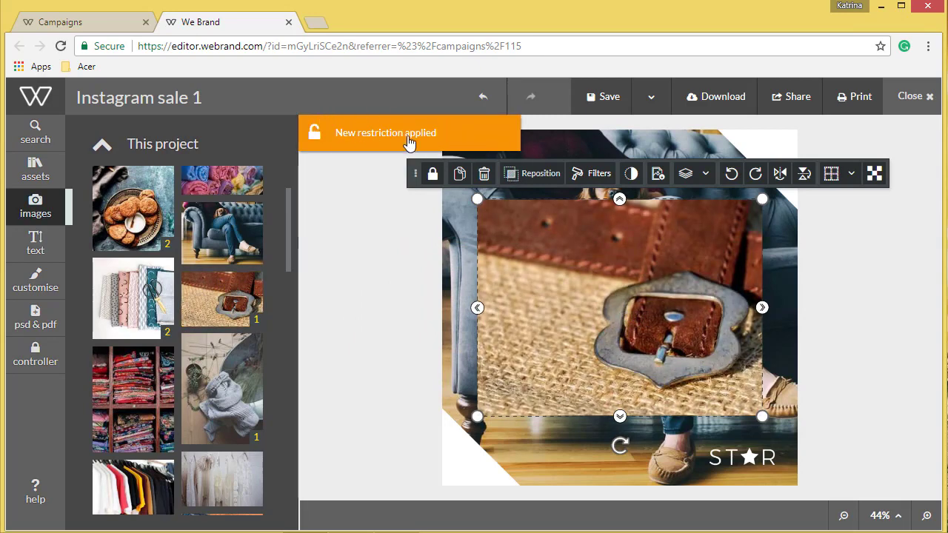
Step: Check which images are specified as usable in the image element's restrictions
mouse_move(228, 303)
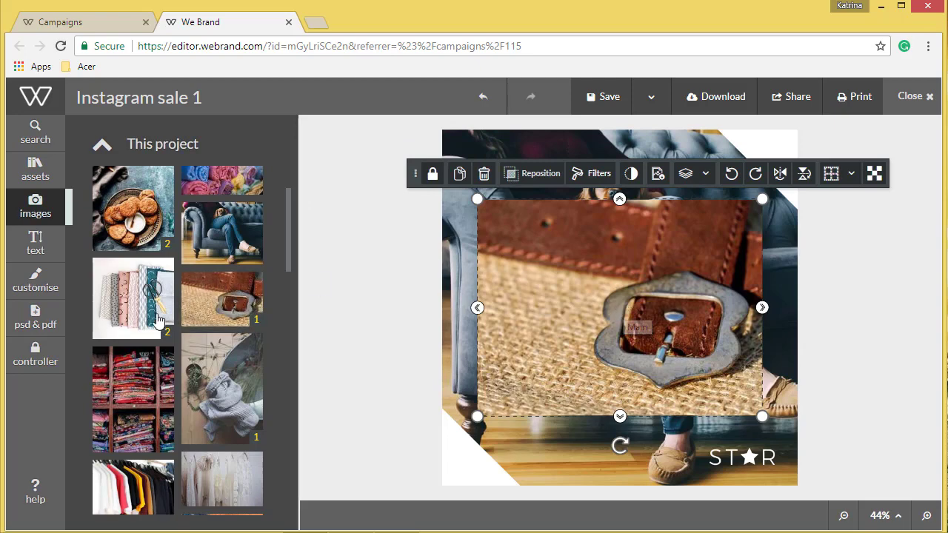
mouse_move(197, 317)
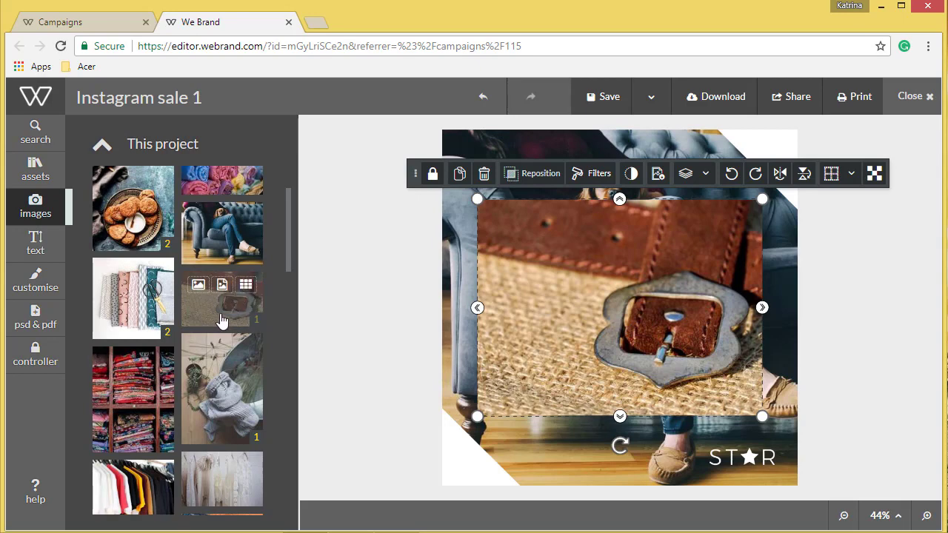
left_click(439, 174)
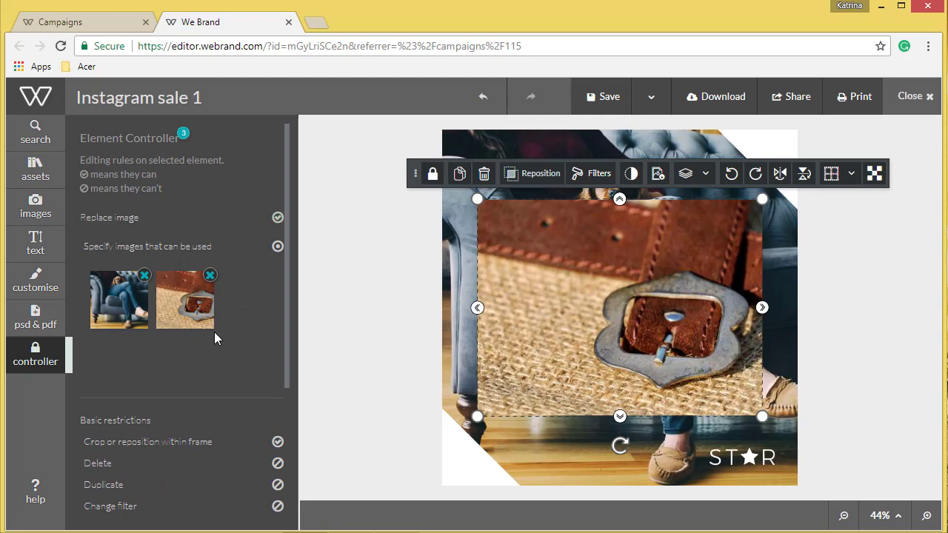
Step: Delete the belt buckle image and its leftover placeholder from the design
left_click(486, 174)
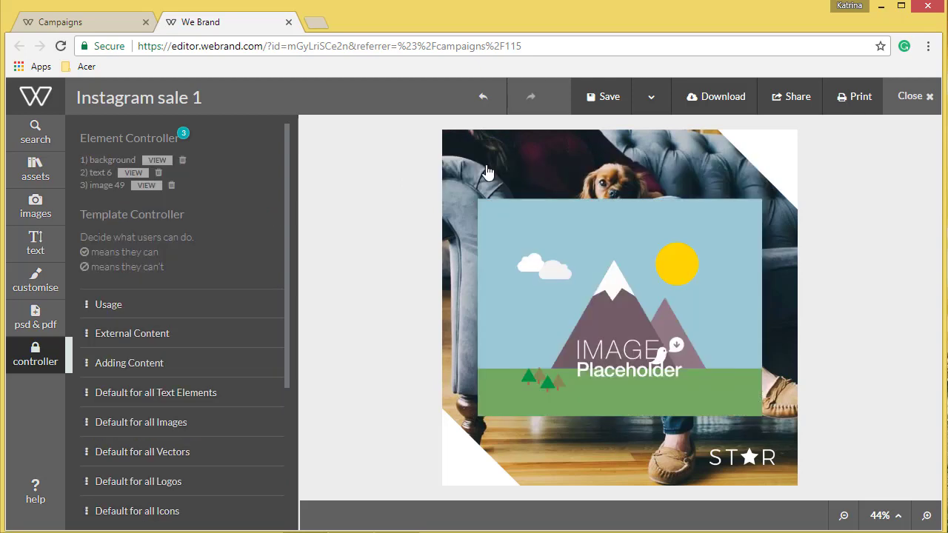
left_click(542, 283)
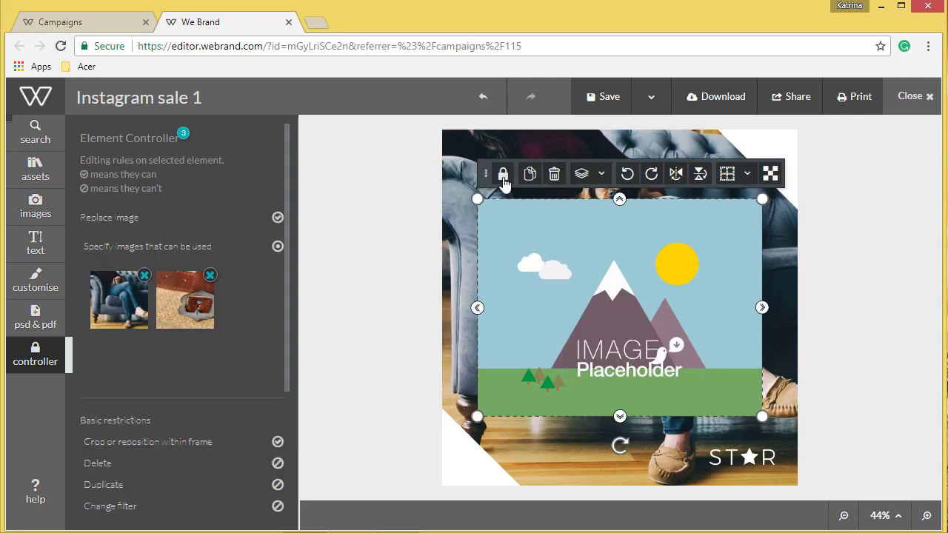
left_click(553, 173)
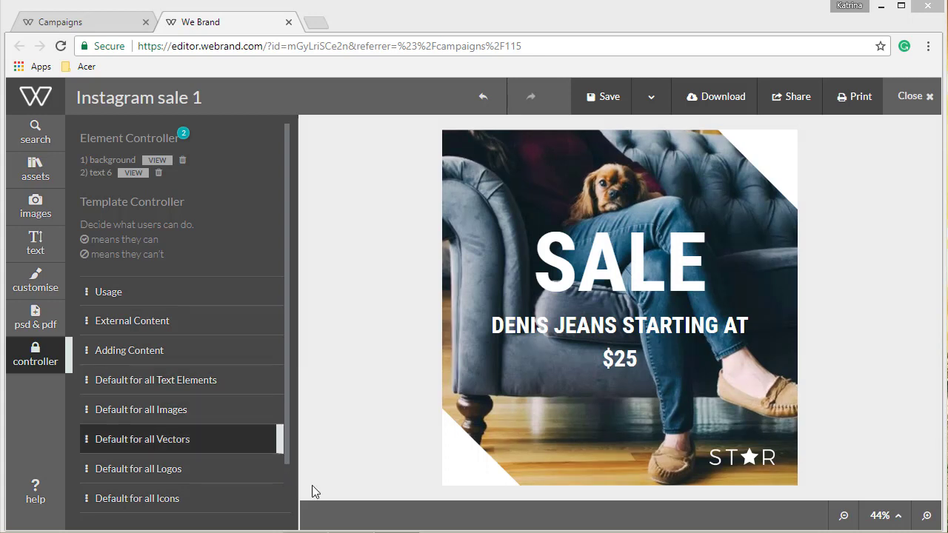
Step: Switch to the other We Brand window showing the restricted template and look through the background images offered for the design
mouse_move(305, 532)
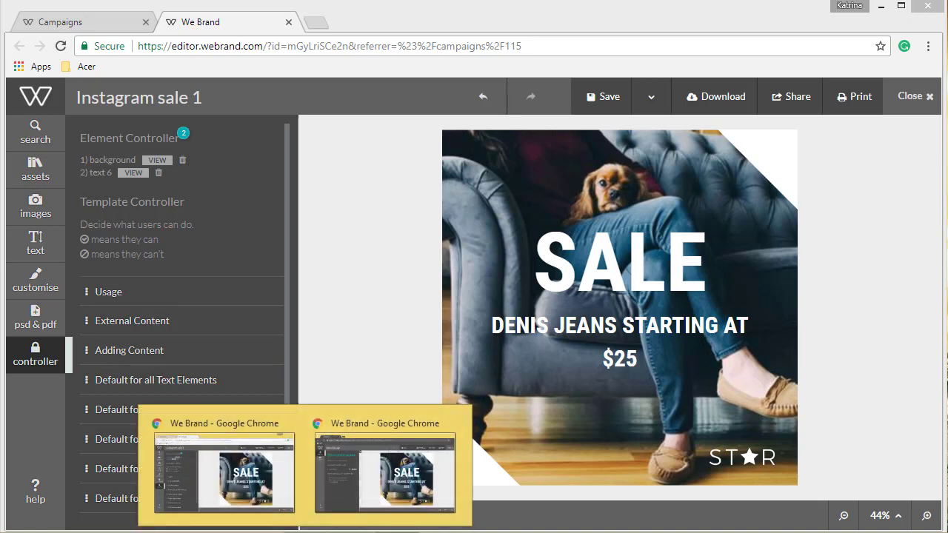
left_click(374, 481)
left_click(374, 480)
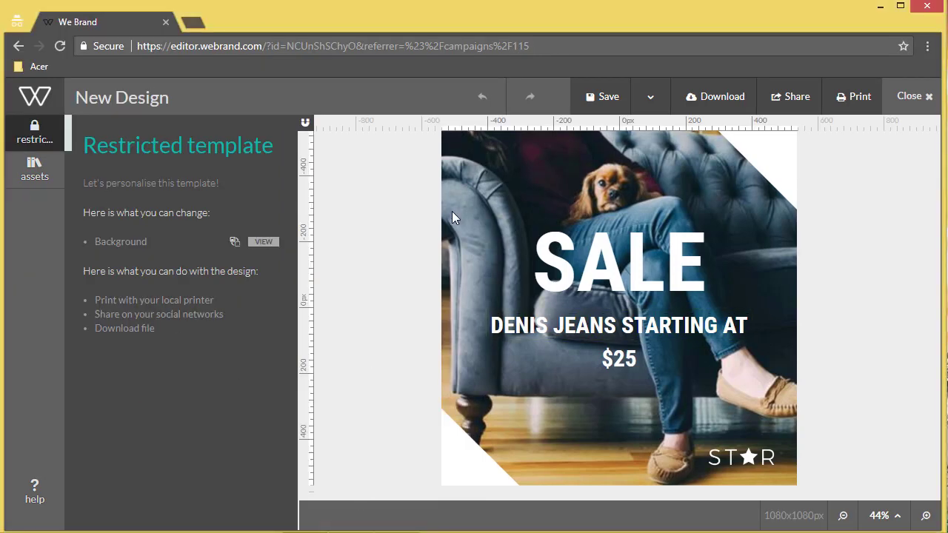
left_click(265, 242)
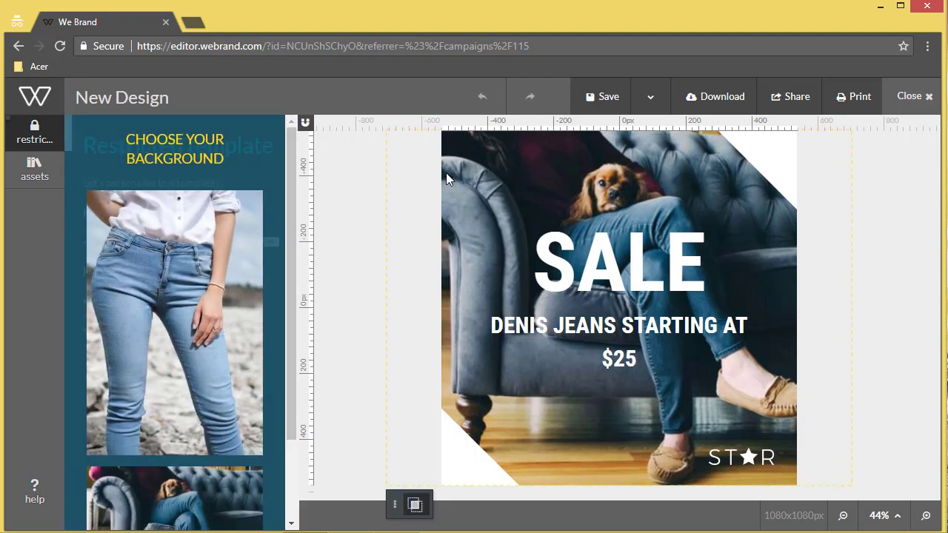
scroll(229, 343, "down", 2)
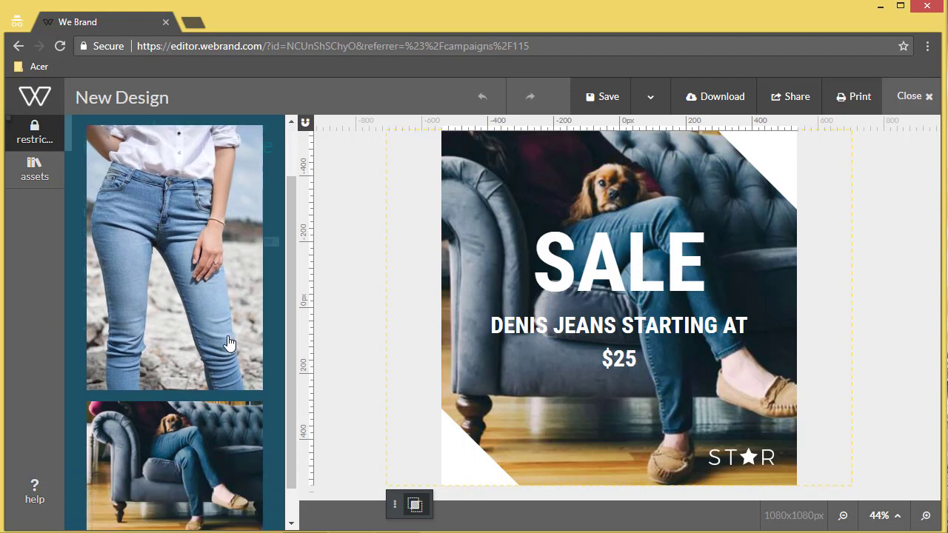
scroll(229, 343, "down", 1)
scroll(228, 342, "up", 3)
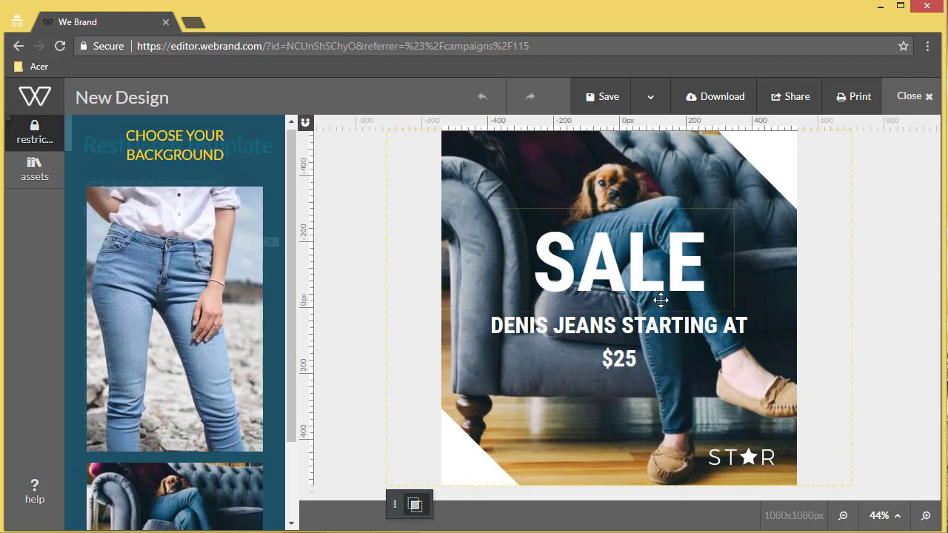